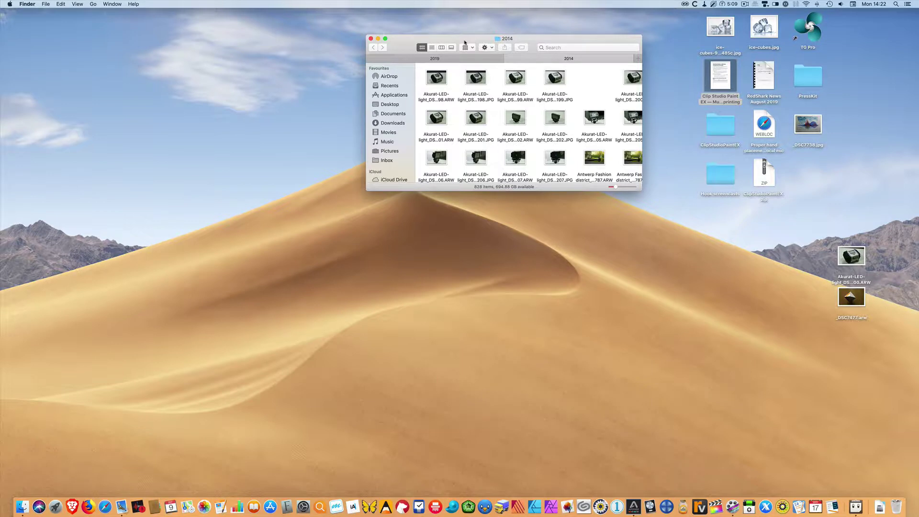
Step: Nudge the Akurat-LED and _DSC7477.arw raw files slightly left on the desktop
{"action": "left_click", "coordinate": [678, 174]}
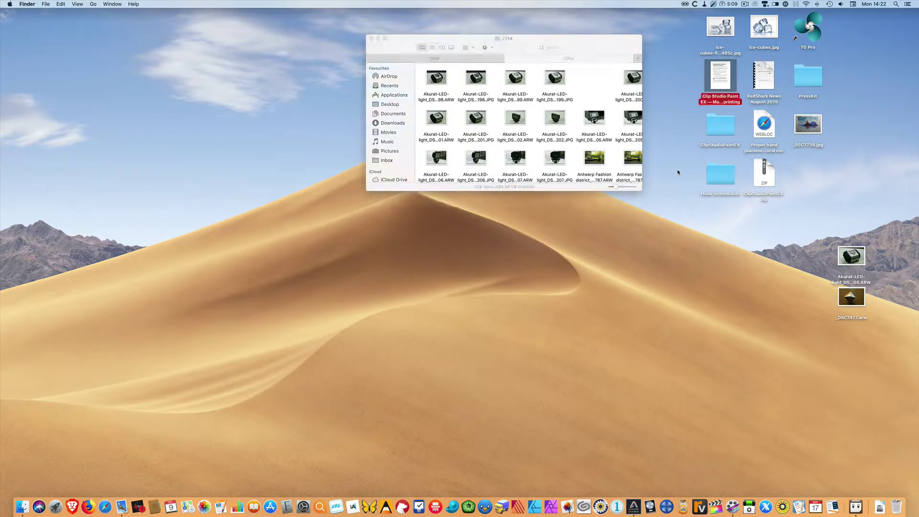
{"action": "left_click_drag", "start_coordinate": [802, 242], "coordinate": [763, 276]}
{"action": "left_click", "coordinate": [695, 265]}
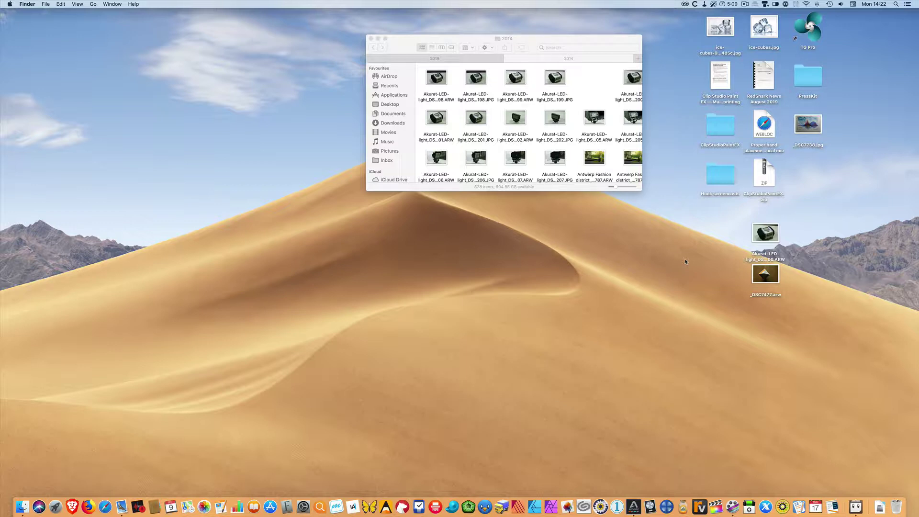
{"action": "key", "text": "super+shift+space"}
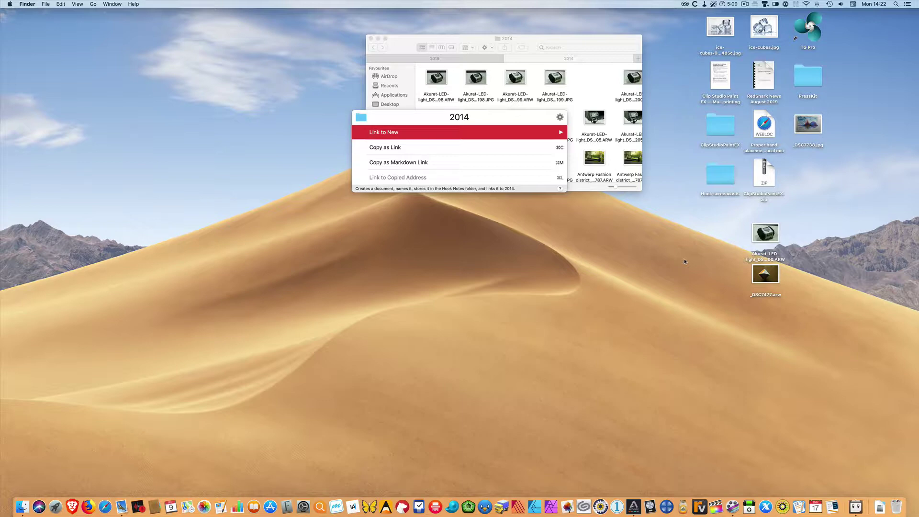
{"action": "key", "text": "Right"}
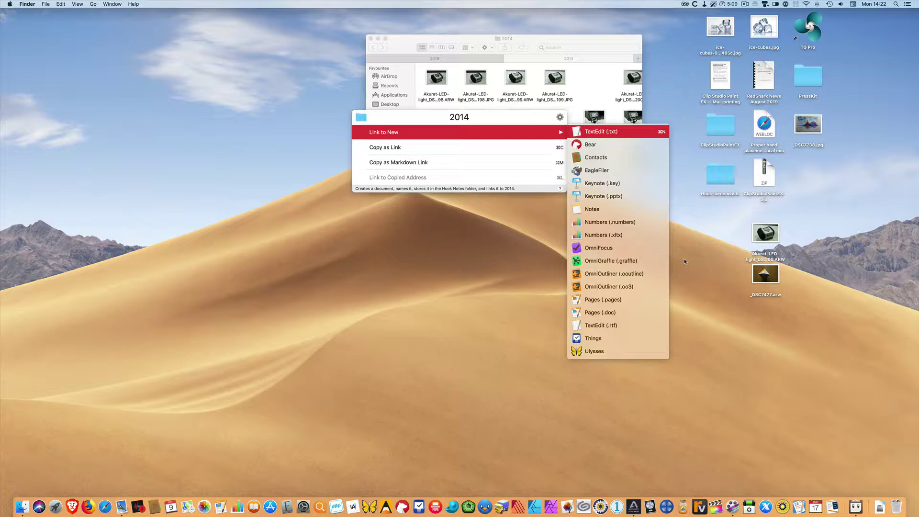
{"action": "key", "text": "Left"}
{"action": "key", "text": "Down"}
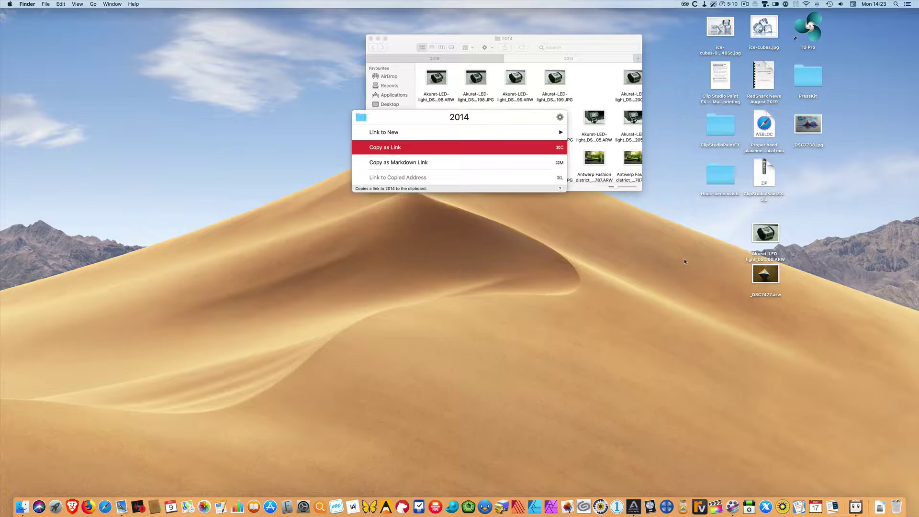
{"action": "key", "text": "Return"}
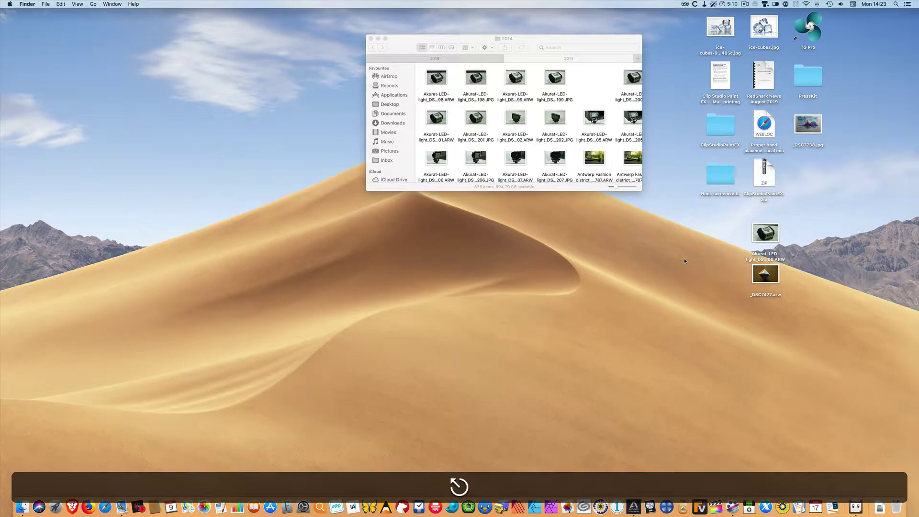
{"action": "mouse_move", "coordinate": [718, 77]}
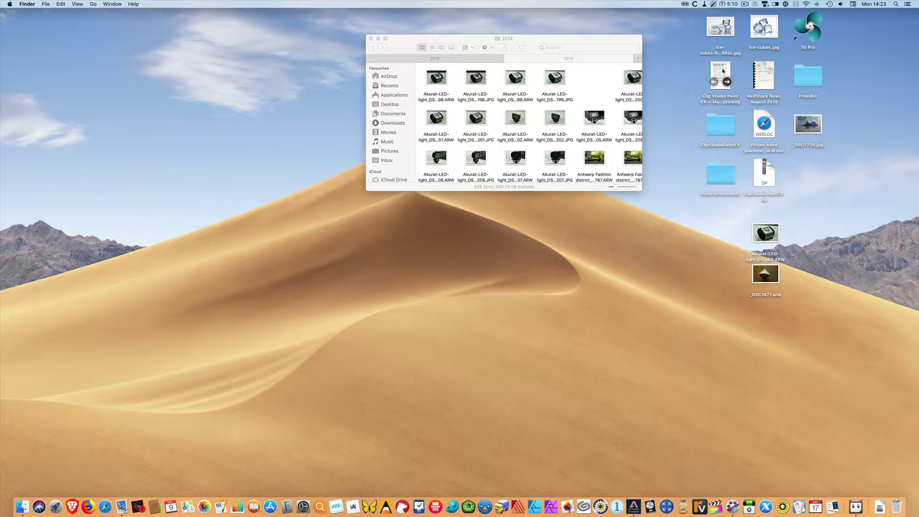
Step: Drop the Clip Studio Paint EX document onto Hook as link target, then pick up both ARW files
{"action": "left_click", "coordinate": [723, 71]}
{"action": "mouse_move", "coordinate": [723, 71]}
{"action": "left_mouse_down"}
{"action": "mouse_move", "coordinate": [701, 57]}
{"action": "mouse_move", "coordinate": [684, 6]}
{"action": "left_mouse_up"}
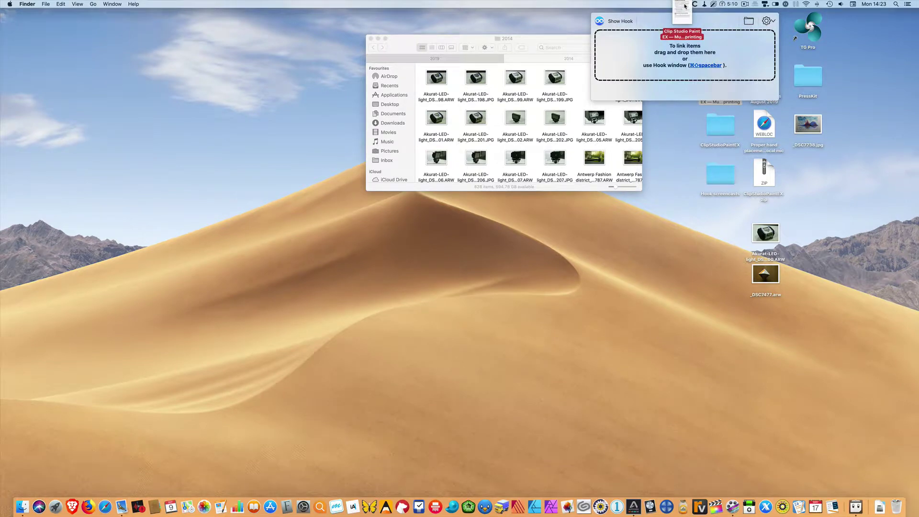
{"action": "left_click_drag", "start_coordinate": [684, 6], "coordinate": [678, 41]}
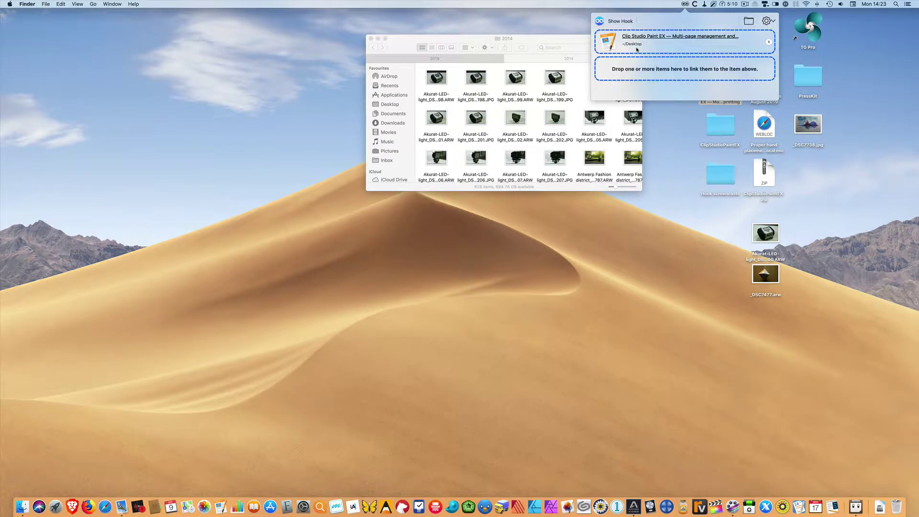
{"action": "left_click", "coordinate": [742, 237]}
{"action": "left_click_drag", "start_coordinate": [742, 238], "coordinate": [778, 287]}
{"action": "left_click_drag", "start_coordinate": [773, 235], "coordinate": [691, 118]}
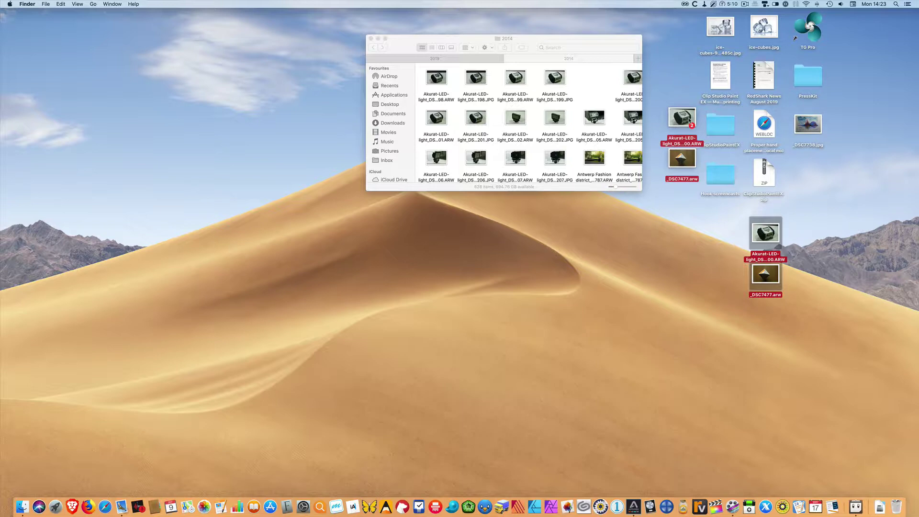
Step: Drop both ARW files into Hook's drop area, creating 2 links to the Clip Studio document
{"action": "mouse_move", "coordinate": [689, 120]}
{"action": "left_mouse_down"}
{"action": "mouse_move", "coordinate": [693, 92]}
{"action": "mouse_move", "coordinate": [689, 102]}
{"action": "left_mouse_up"}
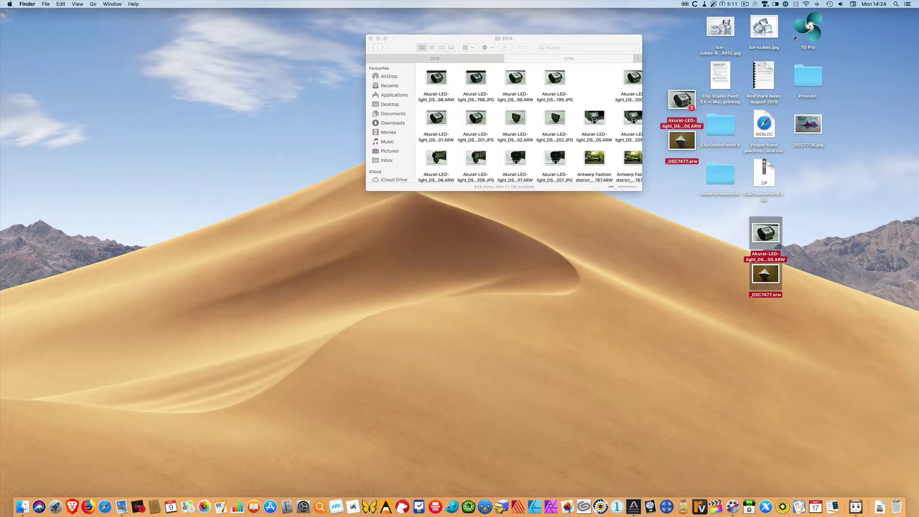
{"action": "left_click_drag", "start_coordinate": [691, 102], "coordinate": [689, 7]}
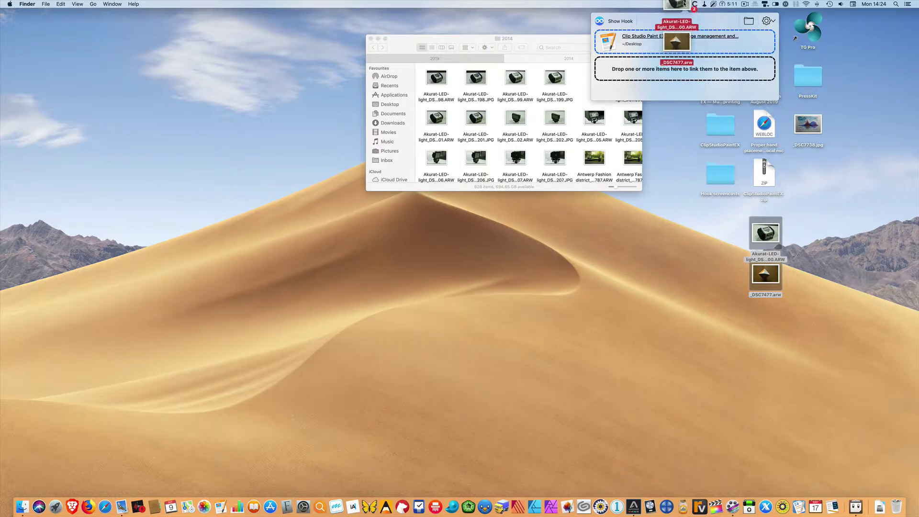
{"action": "left_click_drag", "start_coordinate": [684, 6], "coordinate": [684, 5]}
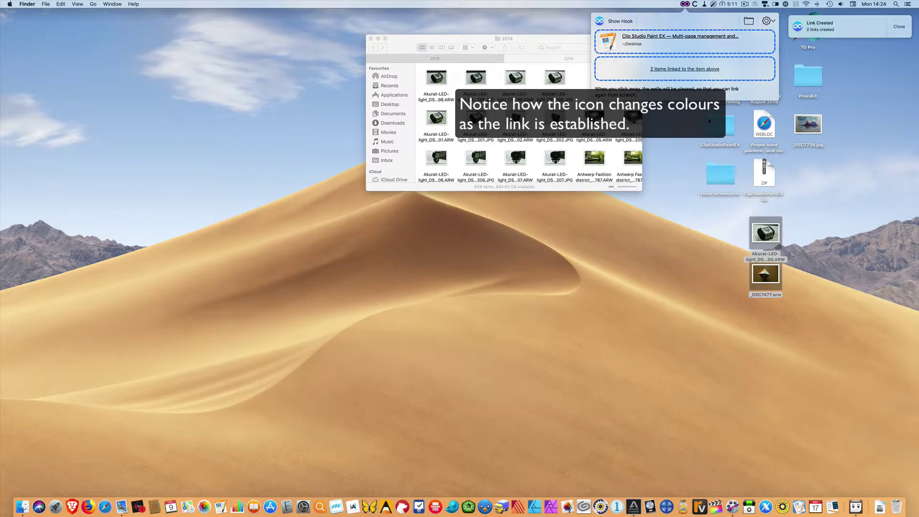
{"action": "left_click", "coordinate": [703, 127]}
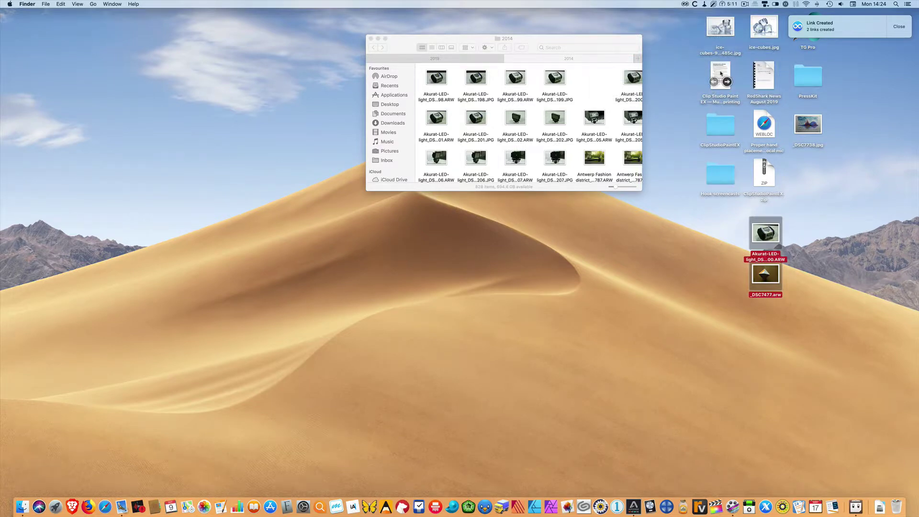
{"action": "left_click", "coordinate": [721, 70]}
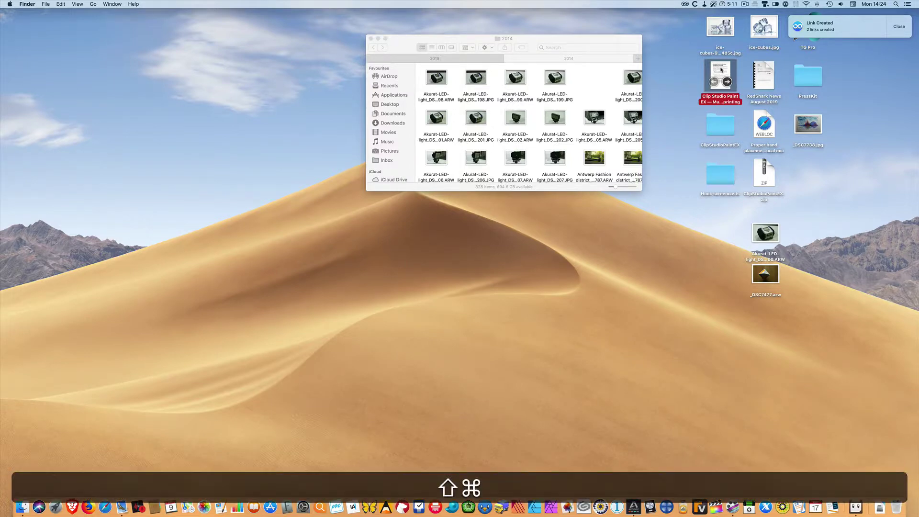
{"action": "key", "text": "super+shift+space"}
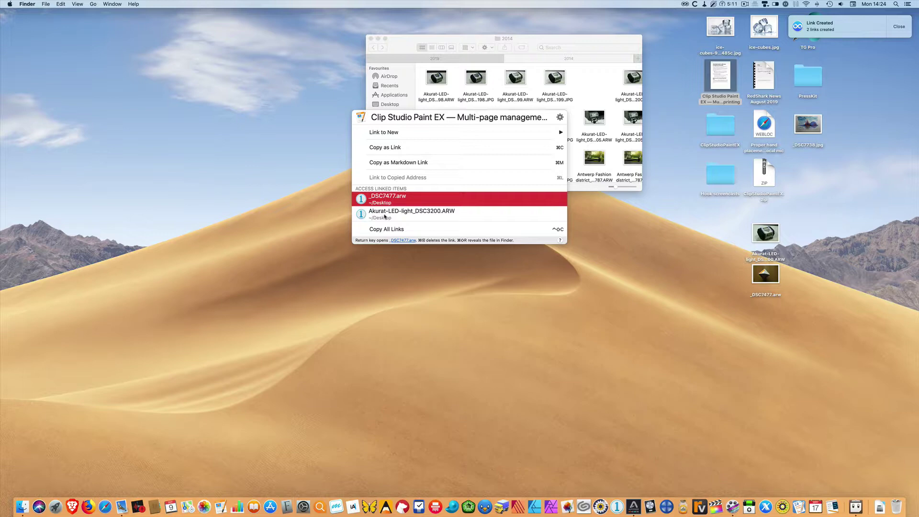
{"action": "key", "text": "Escape"}
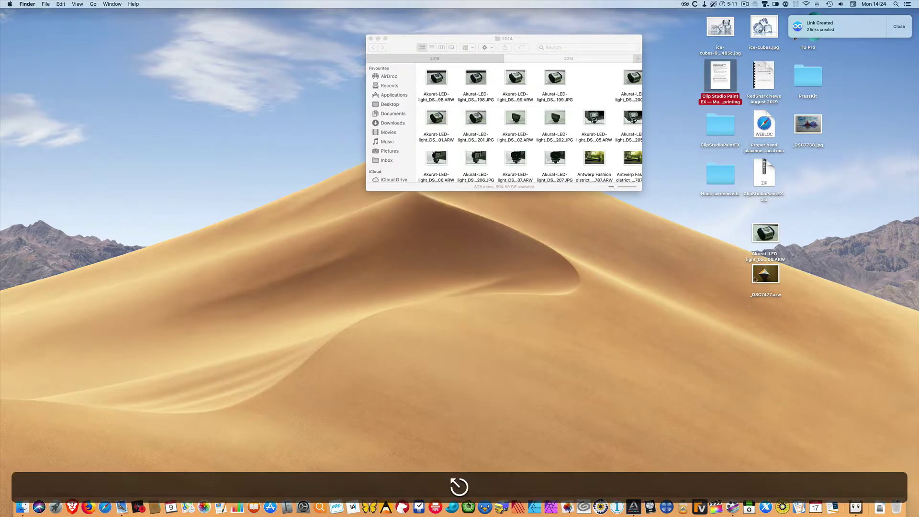
{"action": "left_click", "coordinate": [760, 273]}
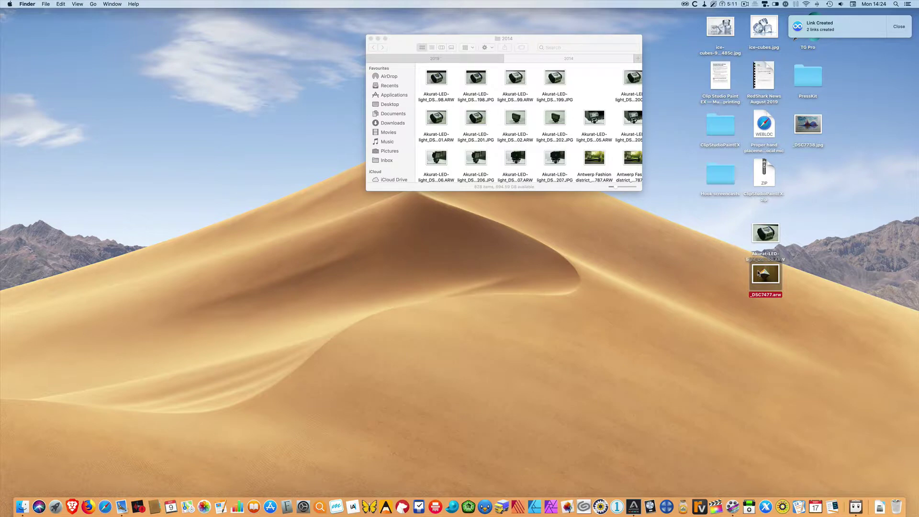
{"action": "key", "text": "super+shift+space"}
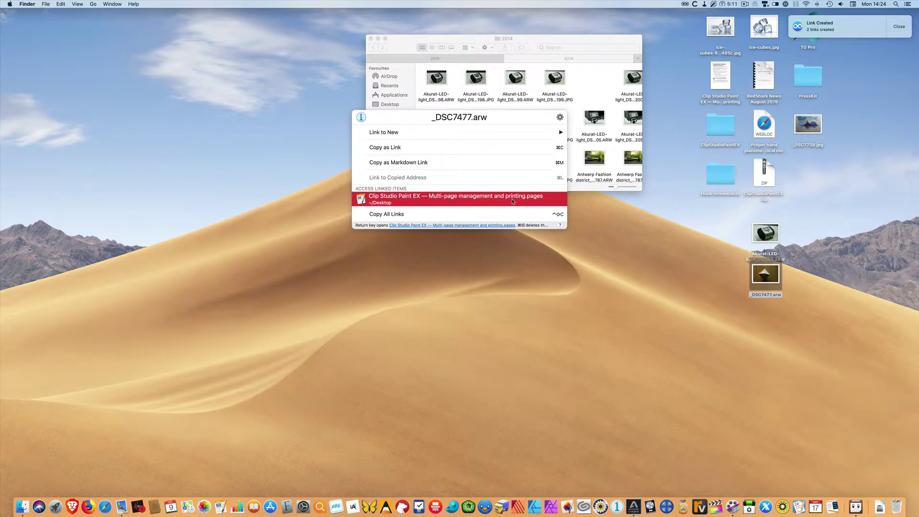
{"action": "key", "text": "Escape"}
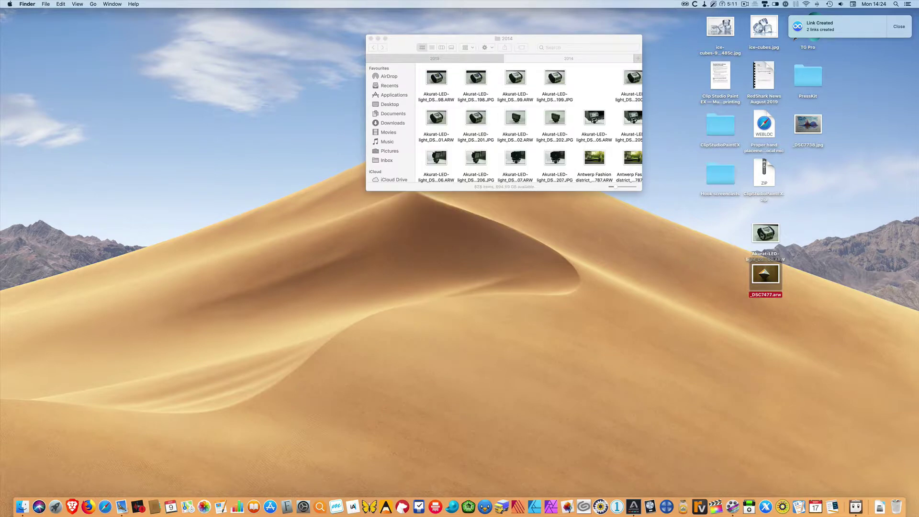
{"action": "left_click", "coordinate": [762, 235]}
{"action": "left_click_drag", "start_coordinate": [762, 234], "coordinate": [592, 81]}
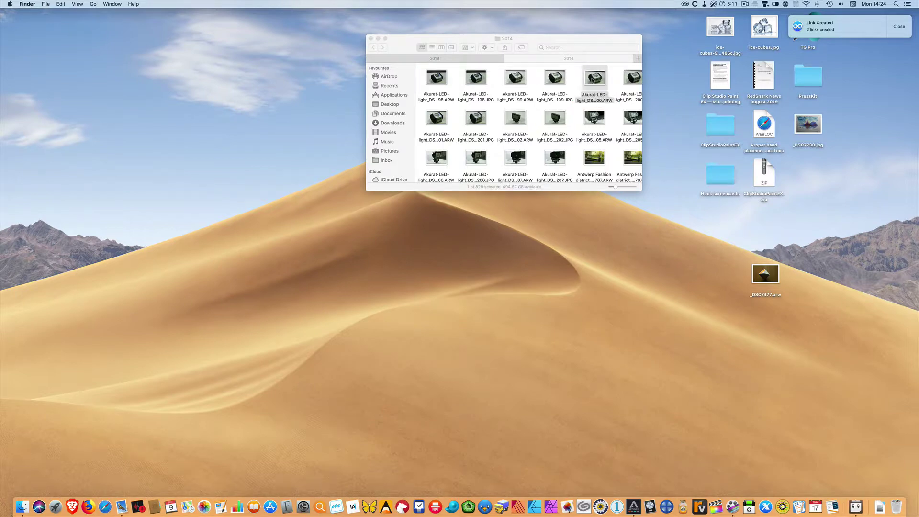
{"action": "left_click", "coordinate": [721, 74]}
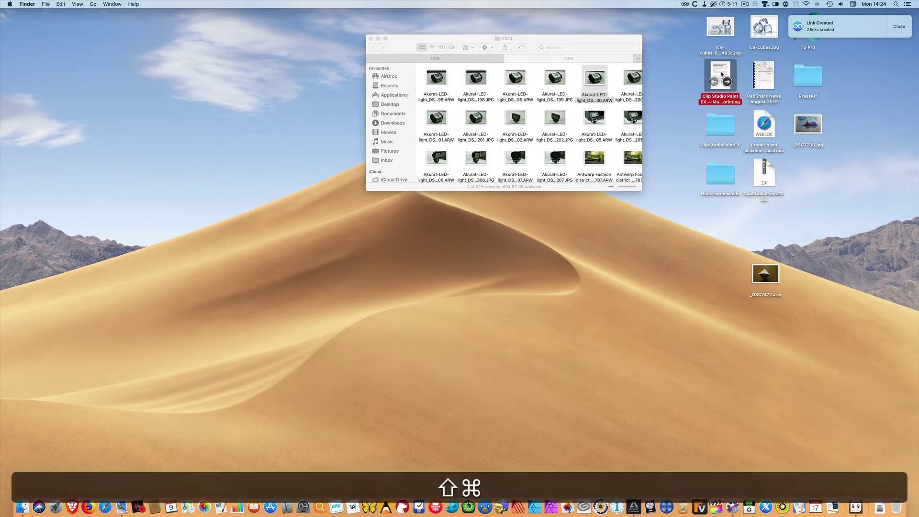
{"action": "key", "text": "shift+super+space"}
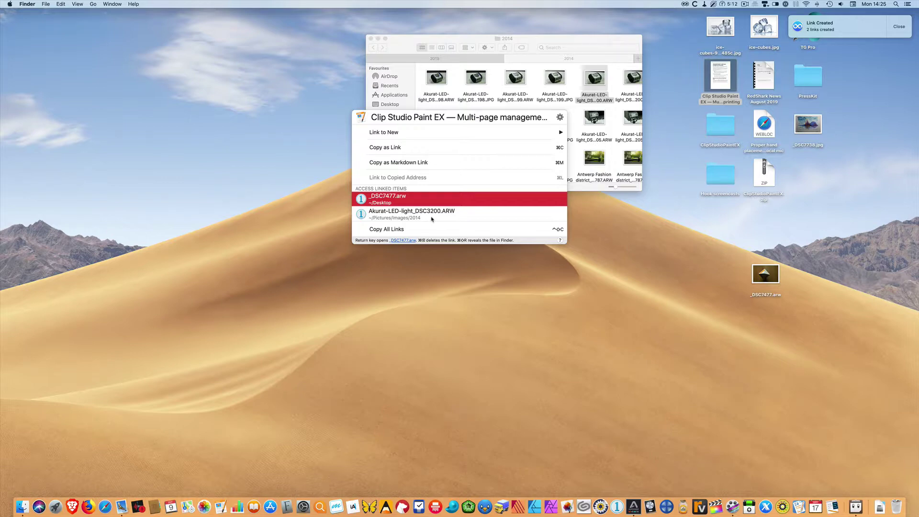
{"action": "key", "text": "Escape"}
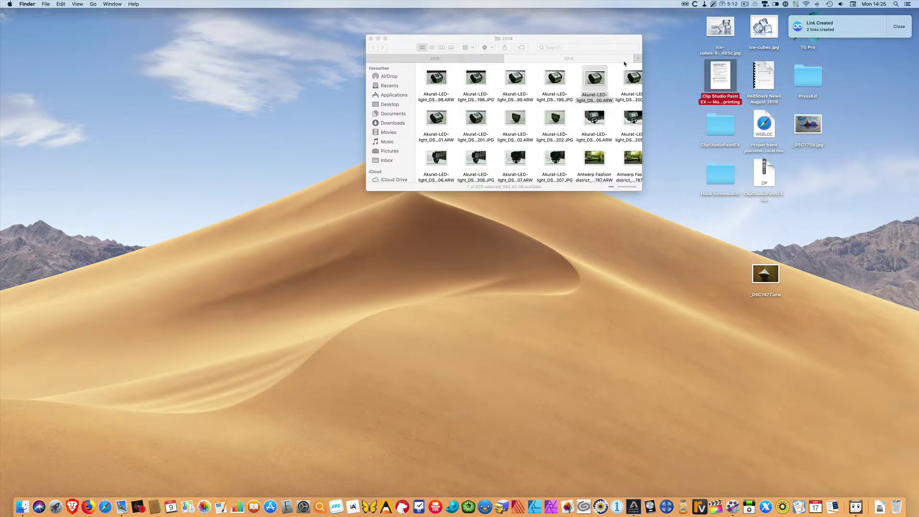
{"action": "left_click_drag", "start_coordinate": [599, 80], "coordinate": [766, 228]}
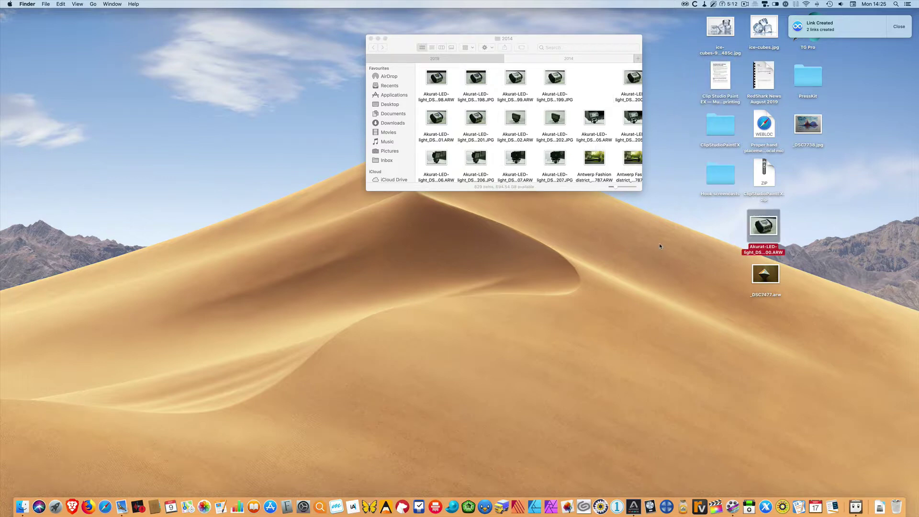
Step: Show the Clip Studio Paint EX document's links in Hook and delete the raw photo links
{"action": "left_click", "coordinate": [724, 69]}
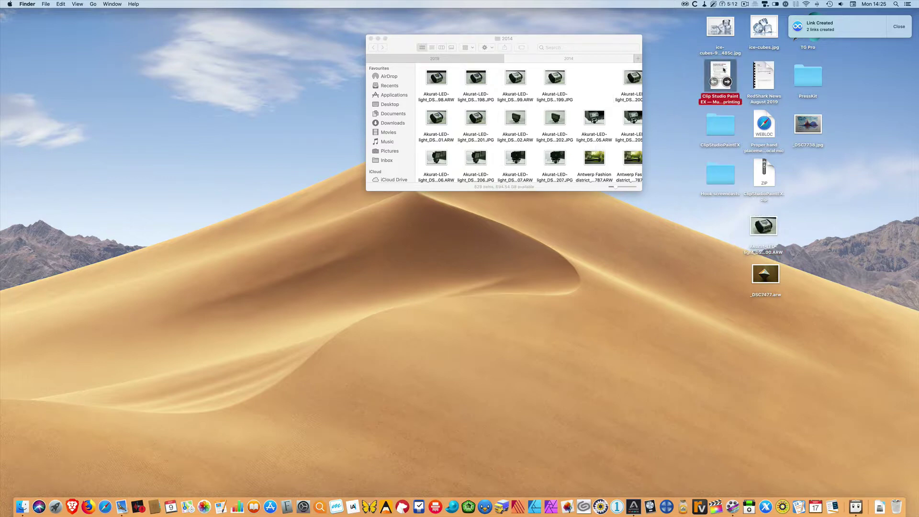
{"action": "key", "text": "shift+super"}
{"action": "key", "text": "shift+super"}
{"action": "key", "text": "shift+super+space"}
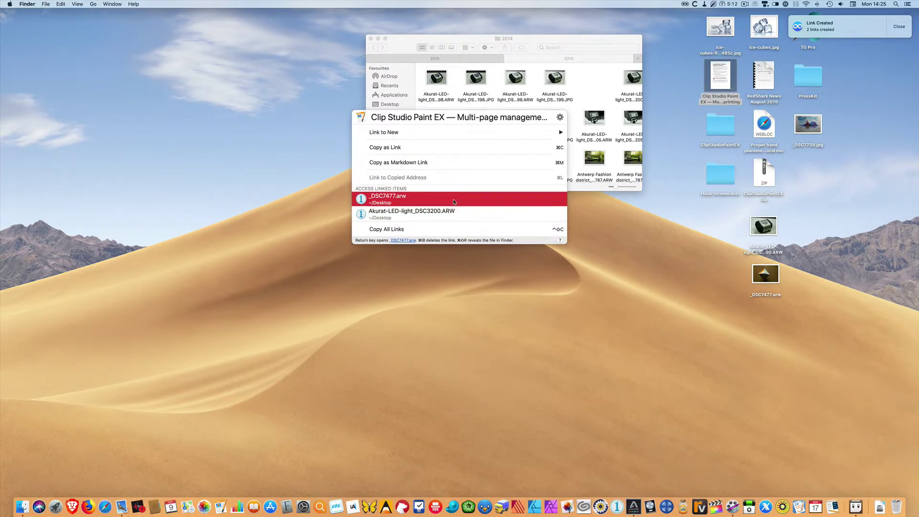
{"action": "key", "text": "super"}
{"action": "key", "text": "super+BackSpace"}
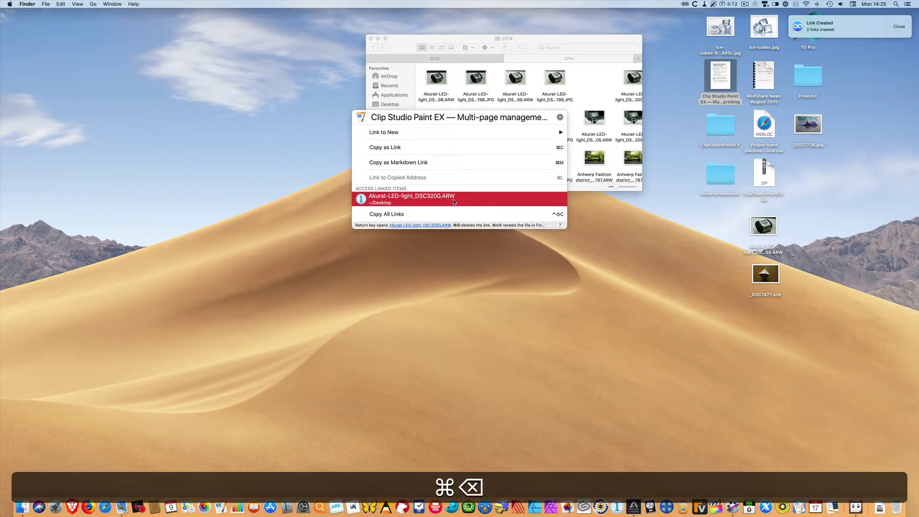
{"action": "key", "text": "Escape"}
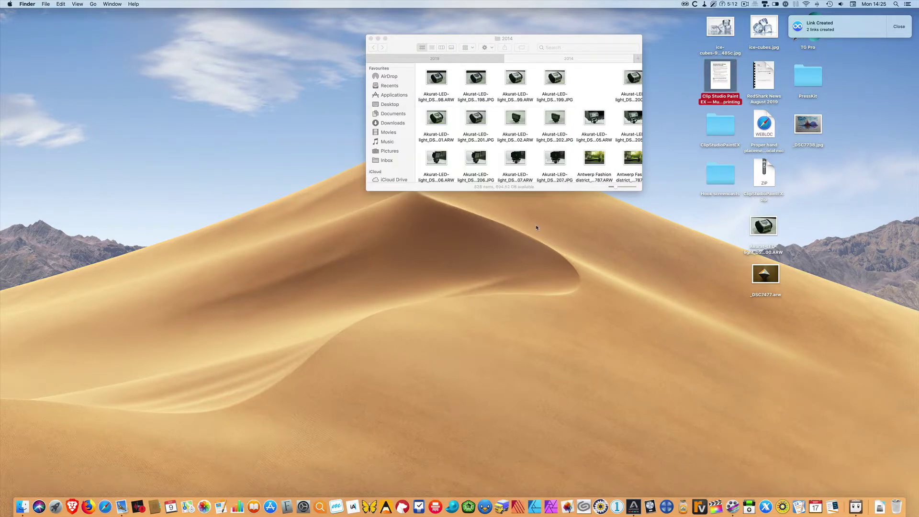
Step: Drop the Clip Studio document and both ARW files onto Hook together, creating 3 links
{"action": "left_click", "coordinate": [894, 32]}
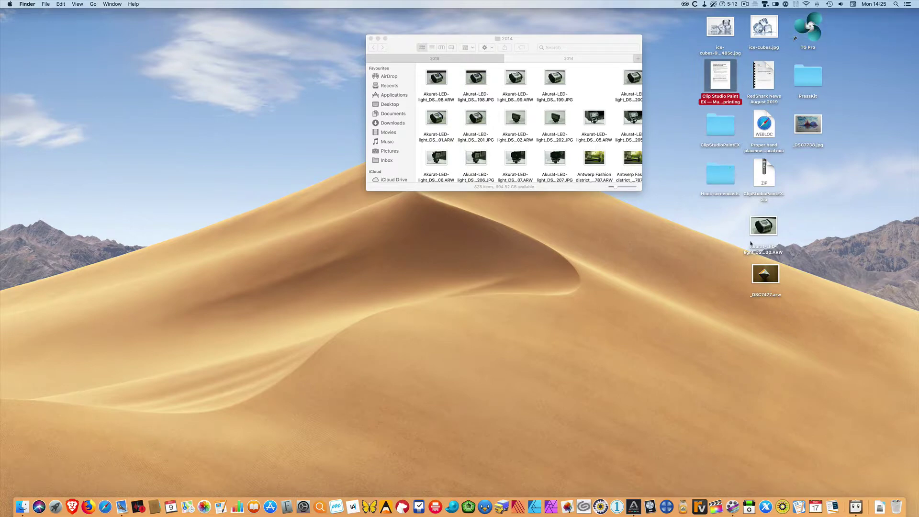
{"action": "left_click", "coordinate": [761, 229], "text": "shift"}
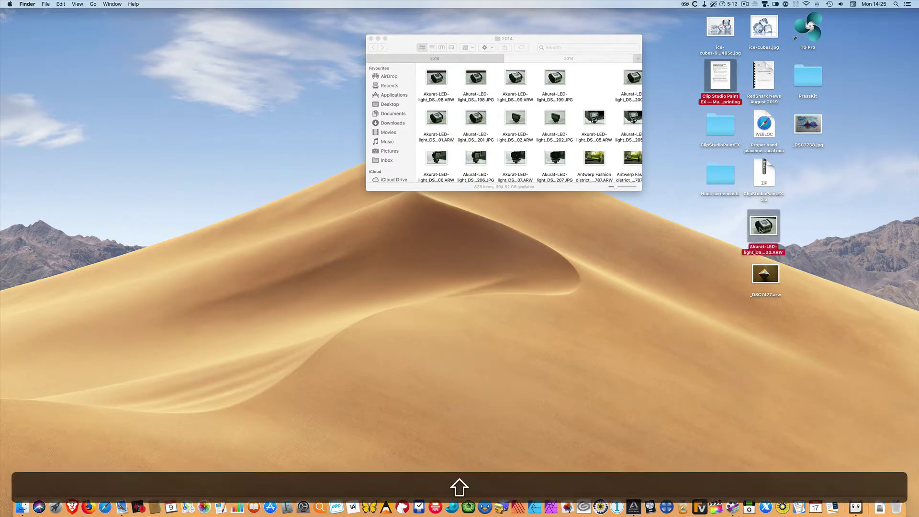
{"action": "left_click", "coordinate": [765, 277], "text": "shift"}
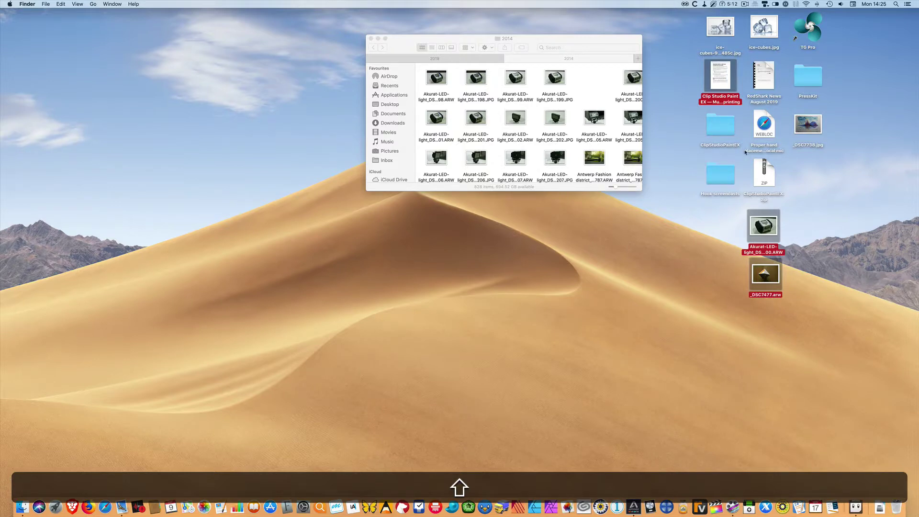
{"action": "mouse_move", "coordinate": [733, 92]}
{"action": "left_click_drag", "start_coordinate": [733, 92], "coordinate": [664, 64]}
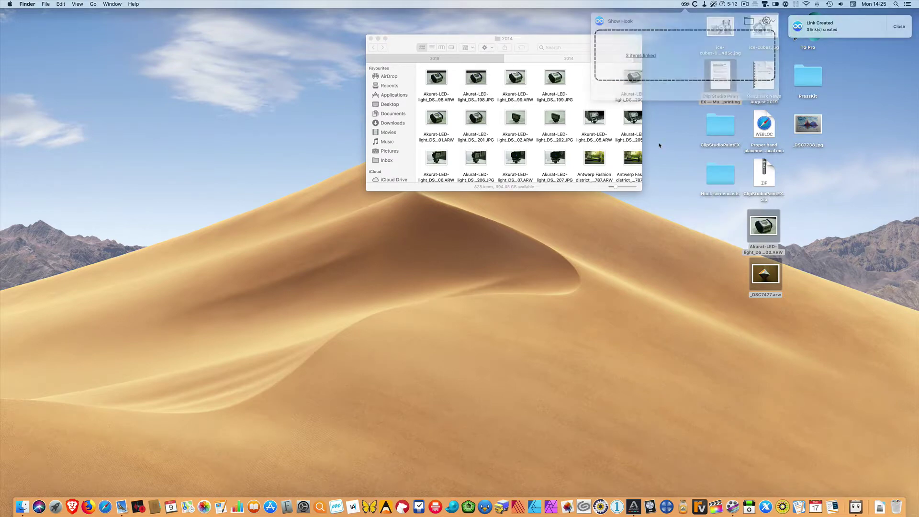
{"action": "left_click", "coordinate": [718, 79]}
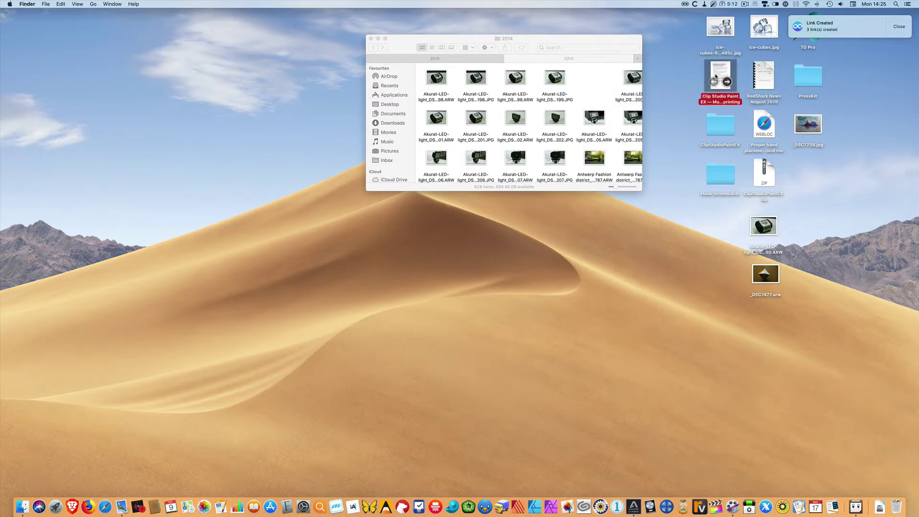
{"action": "key", "text": "super+shift+space"}
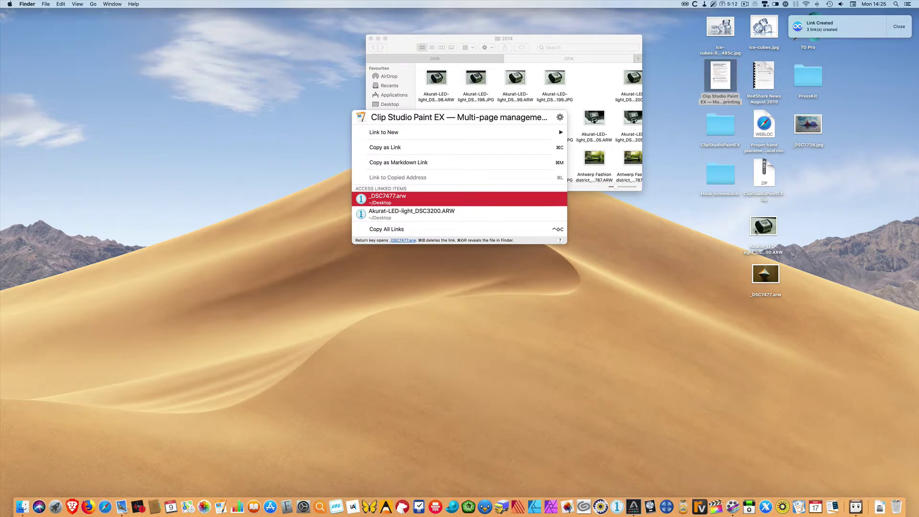
{"action": "left_click", "coordinate": [756, 230]}
{"action": "key", "text": "super+shift+space"}
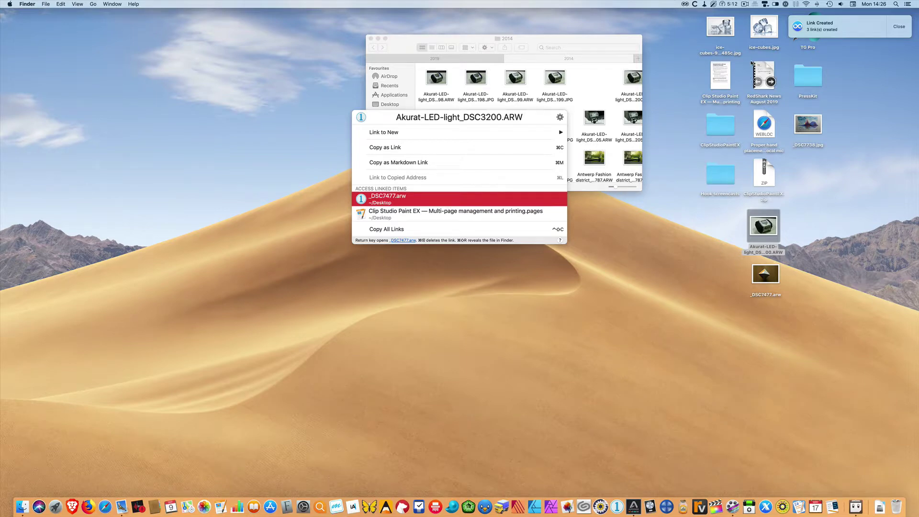
{"action": "left_click", "coordinate": [765, 274]}
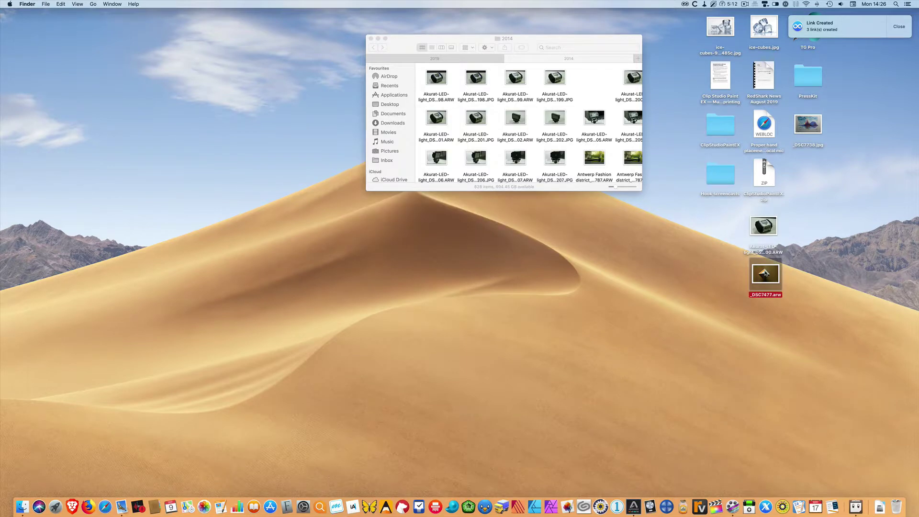
{"action": "key", "text": "super+shift+space"}
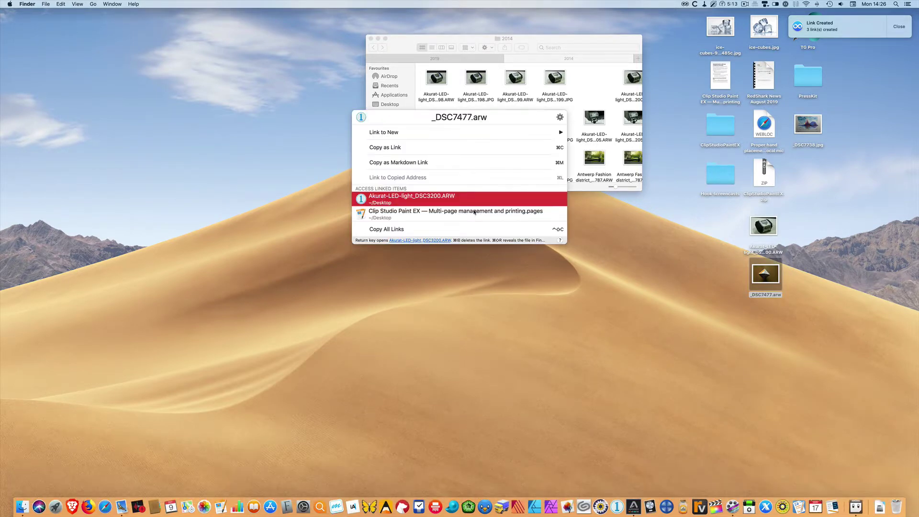
{"action": "left_click", "coordinate": [653, 263]}
Step: Move the Akurat ARW into the 2014 folder, then delete all of _DSC7477.arw's Hook links
{"action": "left_click_drag", "start_coordinate": [763, 226], "coordinate": [601, 81]}
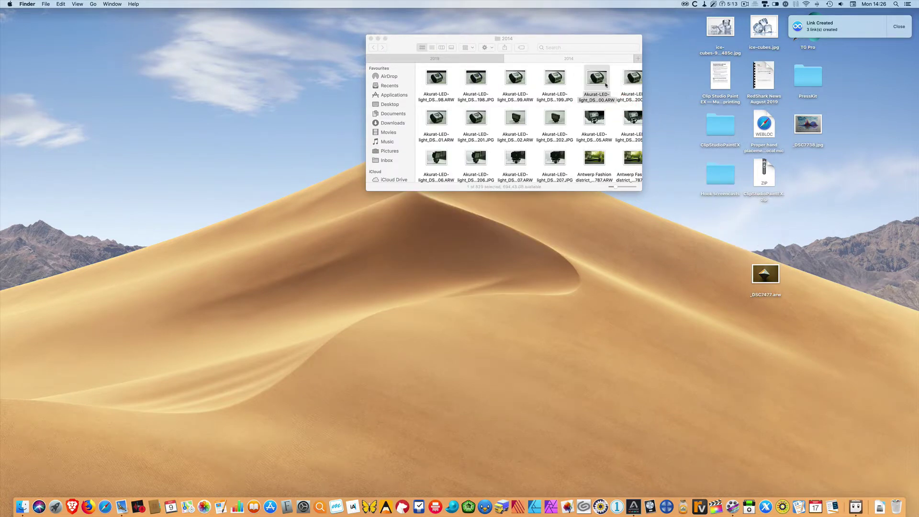
{"action": "left_click", "coordinate": [768, 276]}
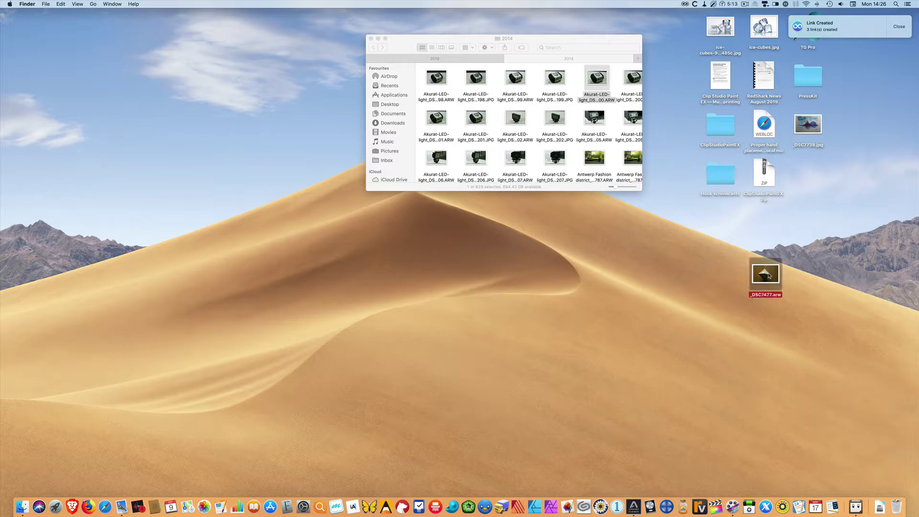
{"action": "key", "text": "super+shift+space"}
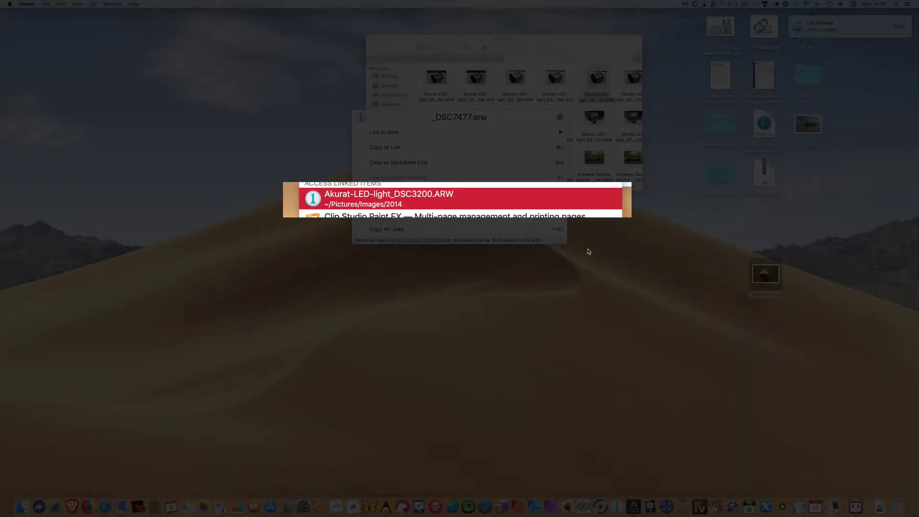
{"action": "key", "text": "super"}
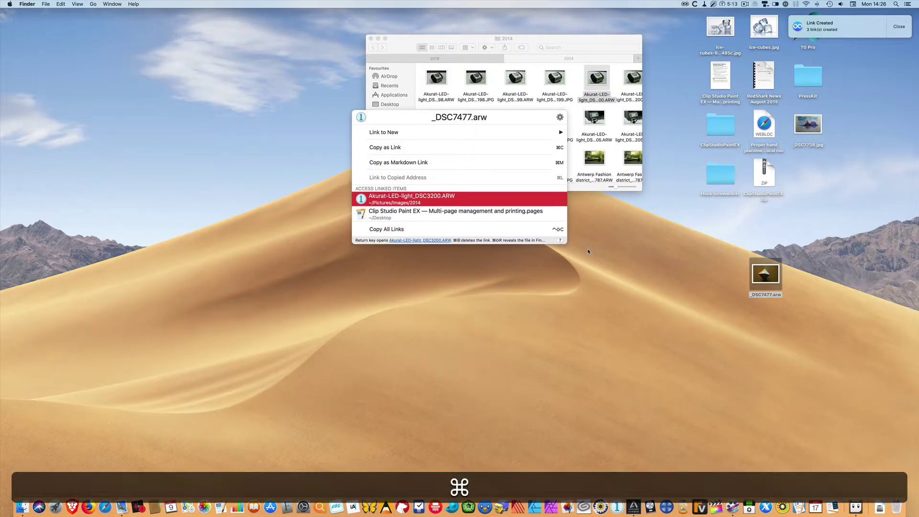
{"action": "key", "text": "super+BackSpace"}
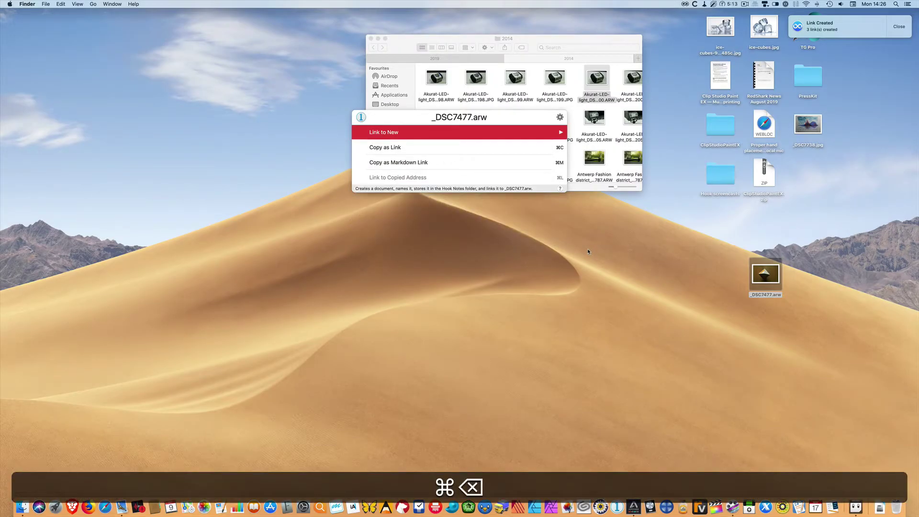
{"action": "key", "text": "Escape"}
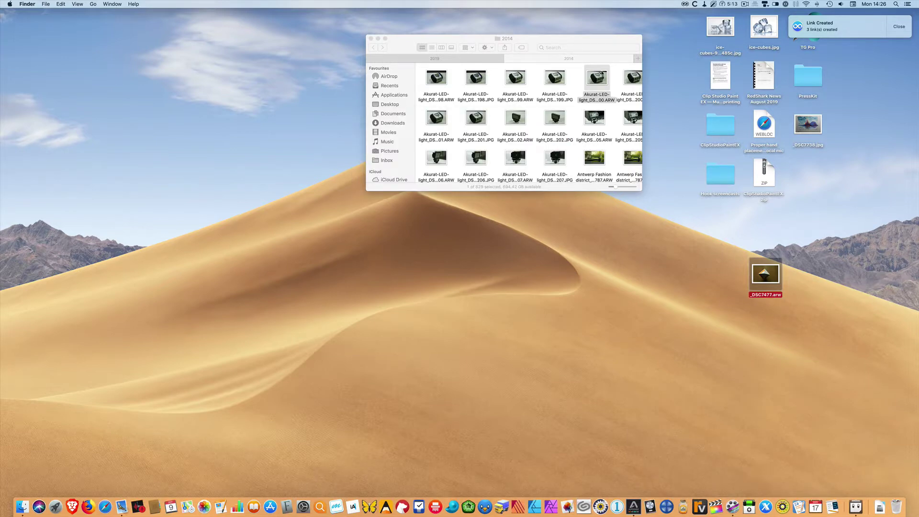
Step: Delete the moved Akurat photo's Hook link to the Clip Studio document with Shift-Cmd-Delete
{"action": "left_click", "coordinate": [600, 70]}
{"action": "key", "text": "super+shift+space"}
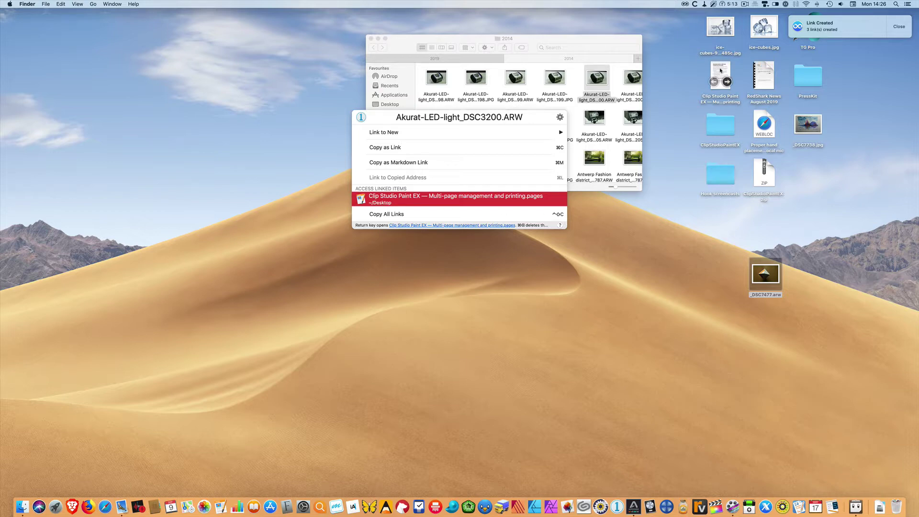
{"action": "key", "text": "shift+super"}
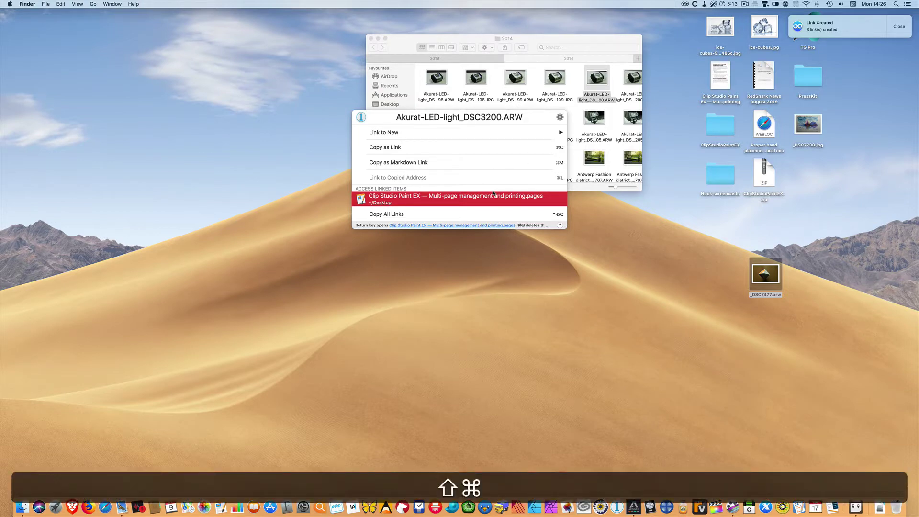
{"action": "key", "text": "shift+super+BackSpace"}
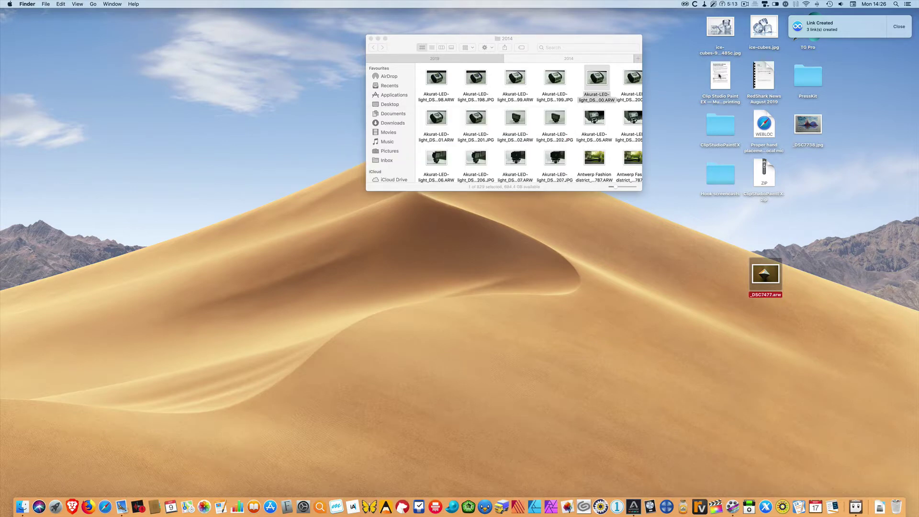
Step: Check the Clip Studio document's Hook links, dismiss the notification, and move _DSC7477.arw into 2014
{"action": "left_click", "coordinate": [718, 74]}
{"action": "key", "text": "shift+super+space"}
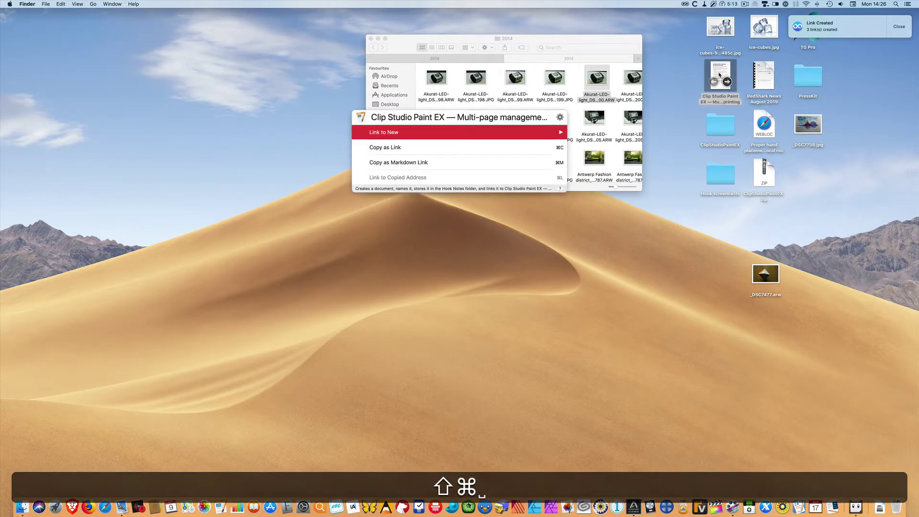
{"action": "key", "text": "Escape"}
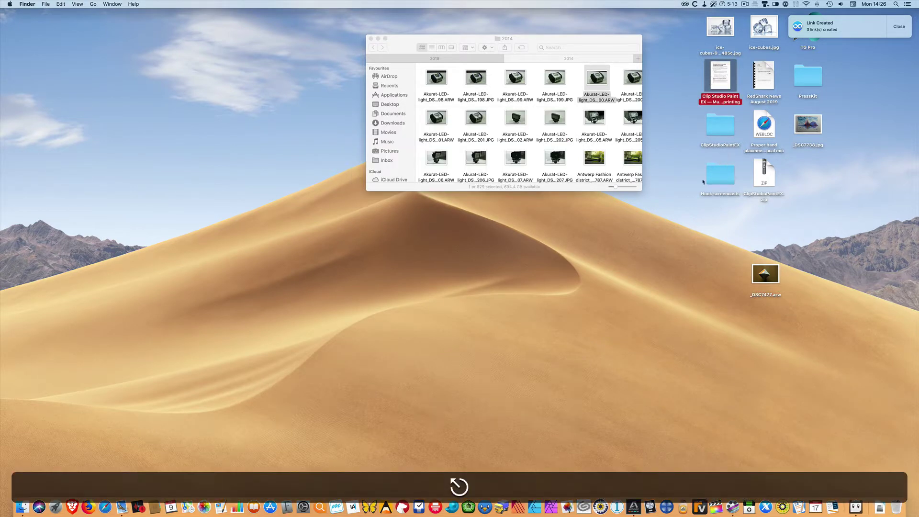
{"action": "left_click", "coordinate": [680, 211]}
{"action": "left_click", "coordinate": [905, 29]}
{"action": "left_click_drag", "start_coordinate": [765, 275], "coordinate": [482, 61]}
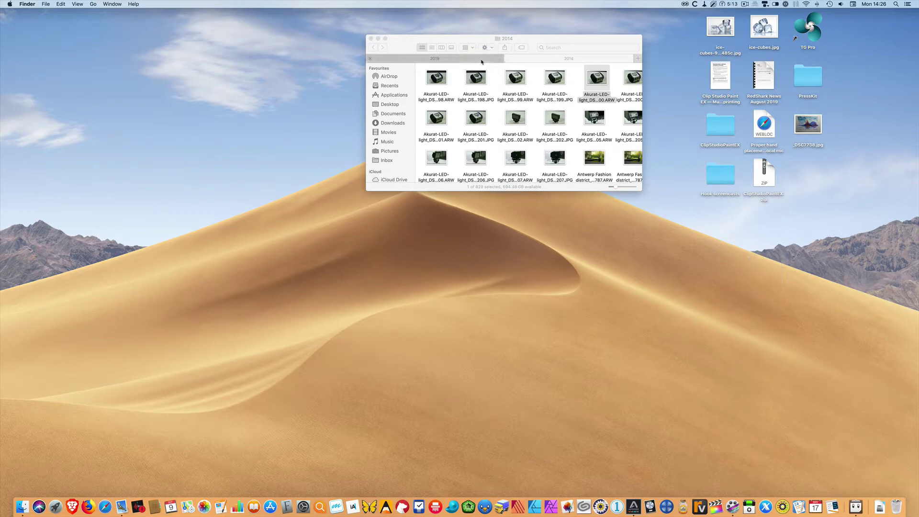
Step: Close the 2014 tab and its Finder window
{"action": "left_click", "coordinate": [507, 58]}
{"action": "left_click", "coordinate": [371, 38]}
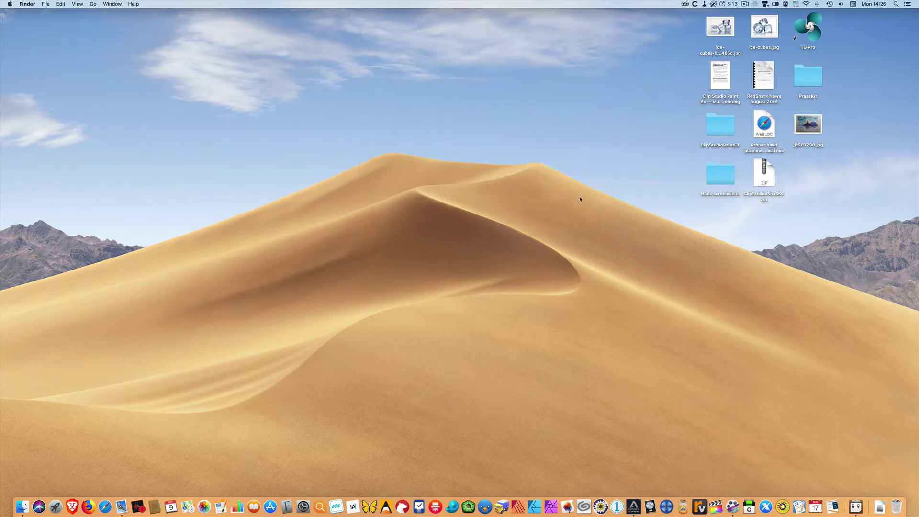